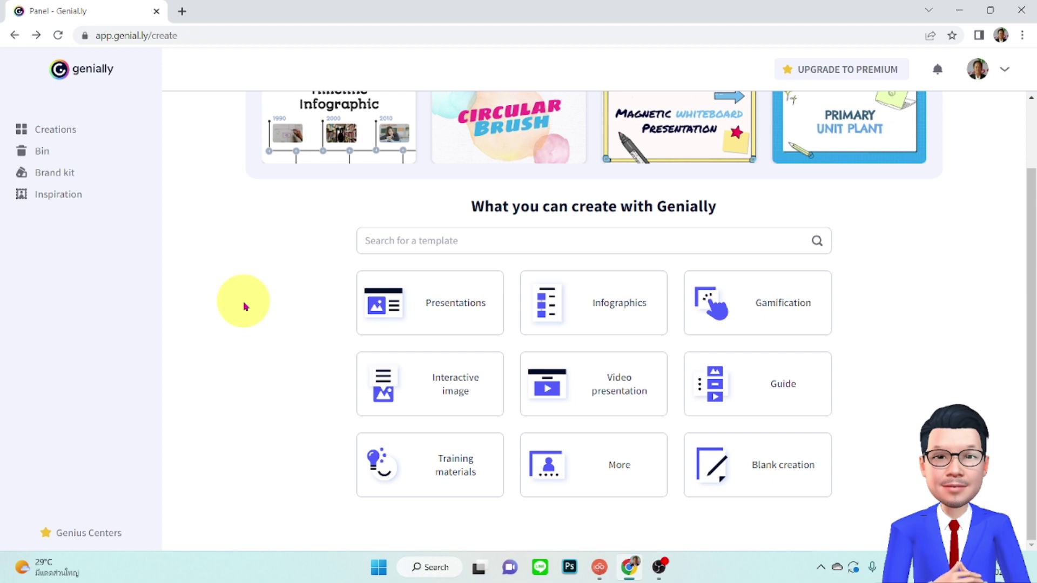
- Open the Gamification category of templates from the creation types
{"action": "scroll", "coordinate": [243, 306], "scroll_direction": "up", "scroll_amount": 2}
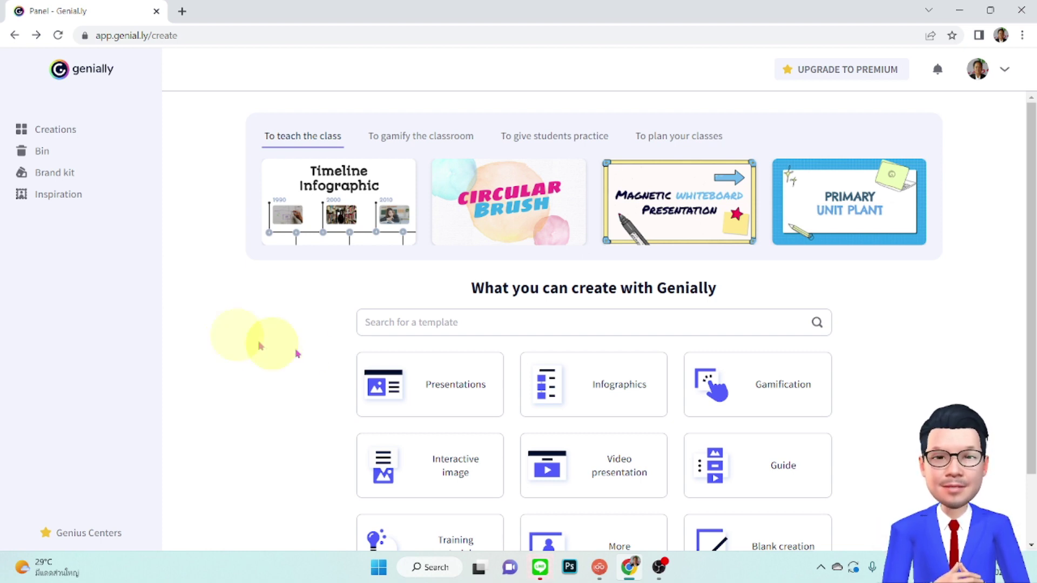
{"action": "mouse_move", "coordinate": [762, 381]}
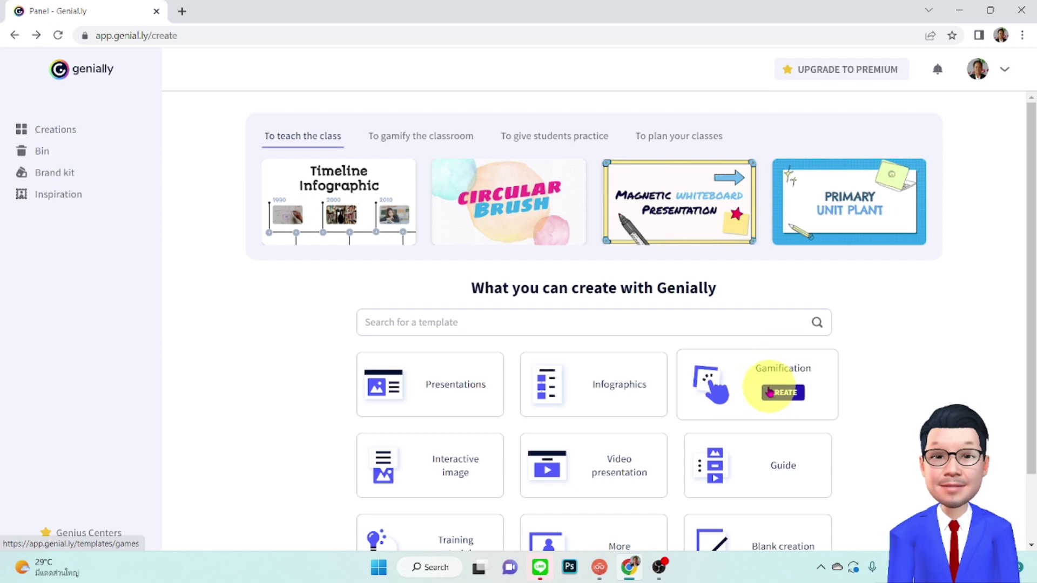
{"action": "left_click", "coordinate": [777, 392]}
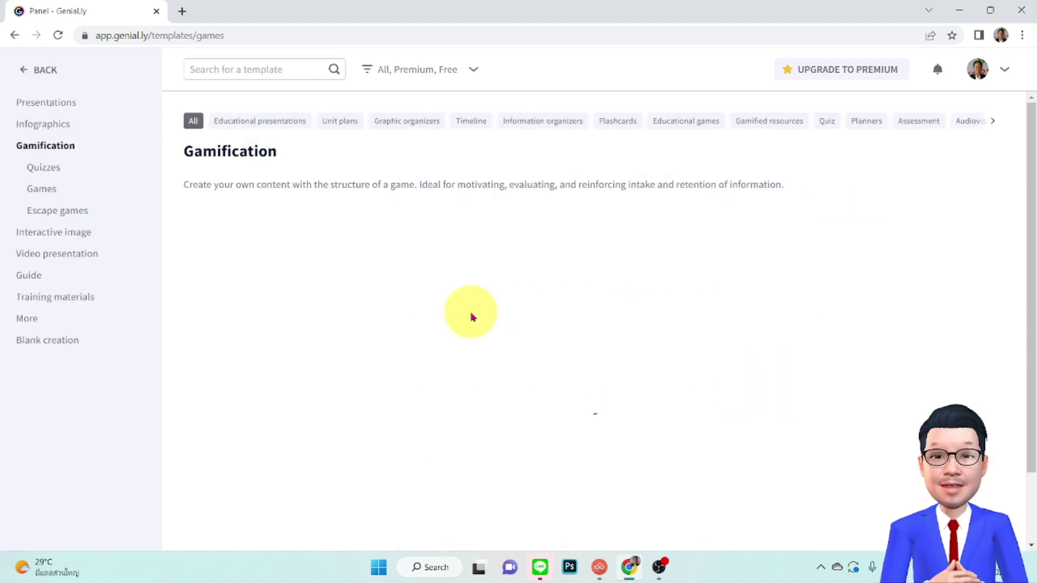
- Filter the Gamification quiz templates to exclude Premium ones, keeping All and Free selected
{"action": "mouse_move", "coordinate": [468, 316]}
{"action": "scroll", "coordinate": [448, 384], "scroll_direction": "down", "scroll_amount": 6}
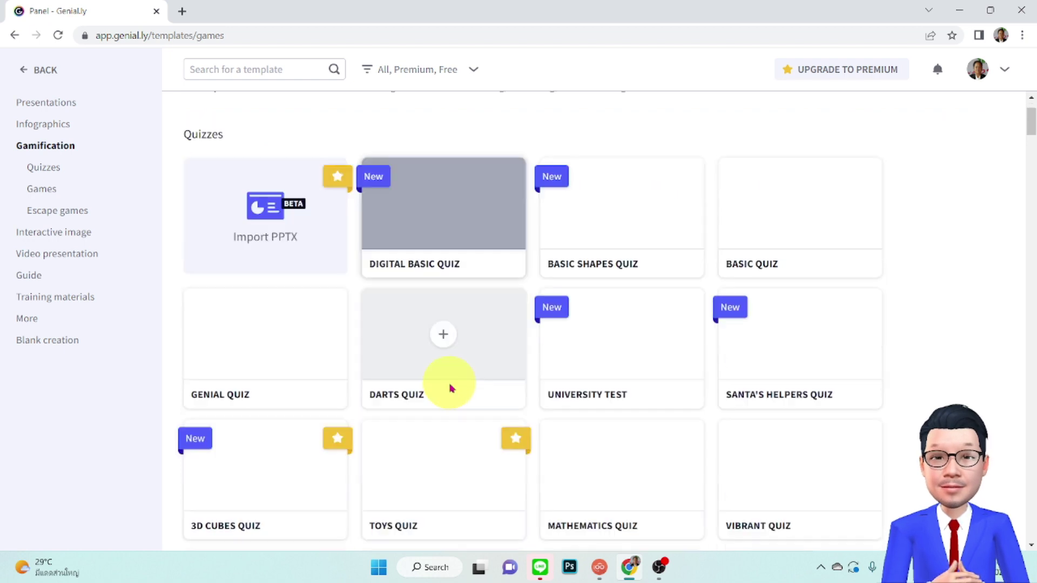
{"action": "scroll", "coordinate": [451, 389], "scroll_direction": "up", "scroll_amount": 6}
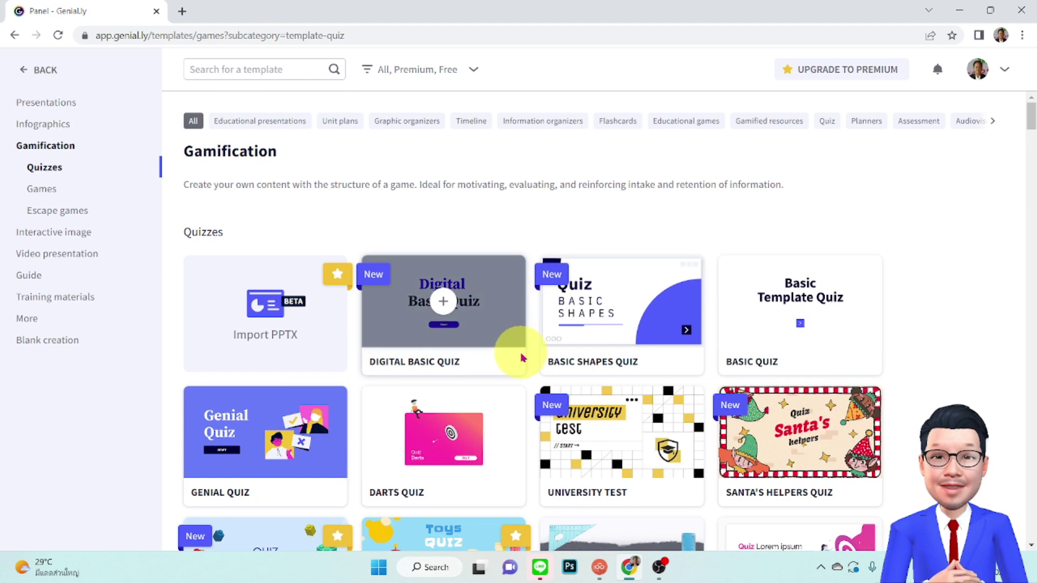
{"action": "scroll", "coordinate": [519, 352], "scroll_direction": "down", "scroll_amount": 2}
{"action": "scroll", "coordinate": [486, 348], "scroll_direction": "down", "scroll_amount": 2}
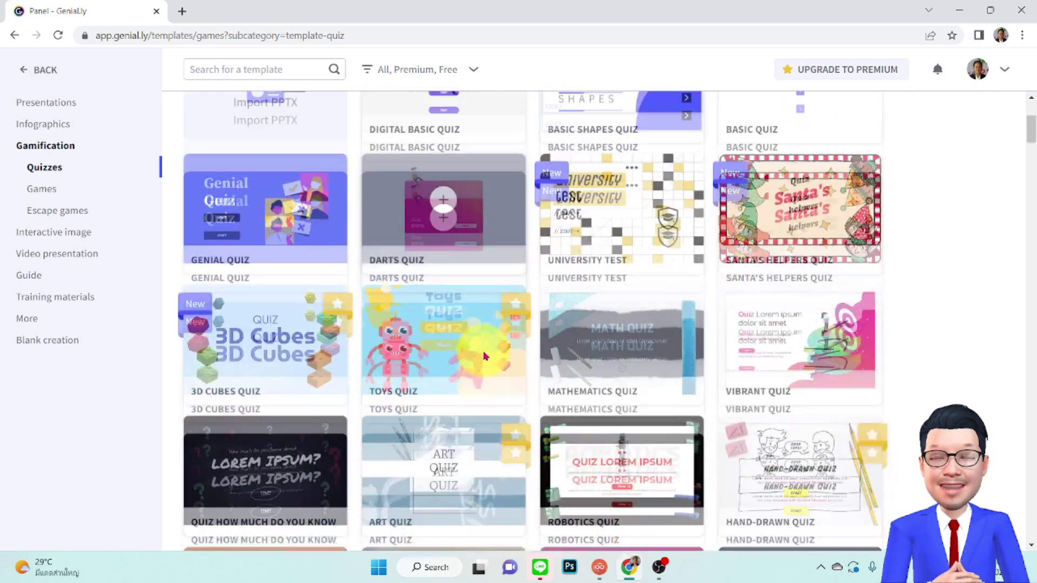
{"action": "scroll", "coordinate": [486, 352], "scroll_direction": "up", "scroll_amount": 2}
{"action": "scroll", "coordinate": [482, 356], "scroll_direction": "up", "scroll_amount": 2}
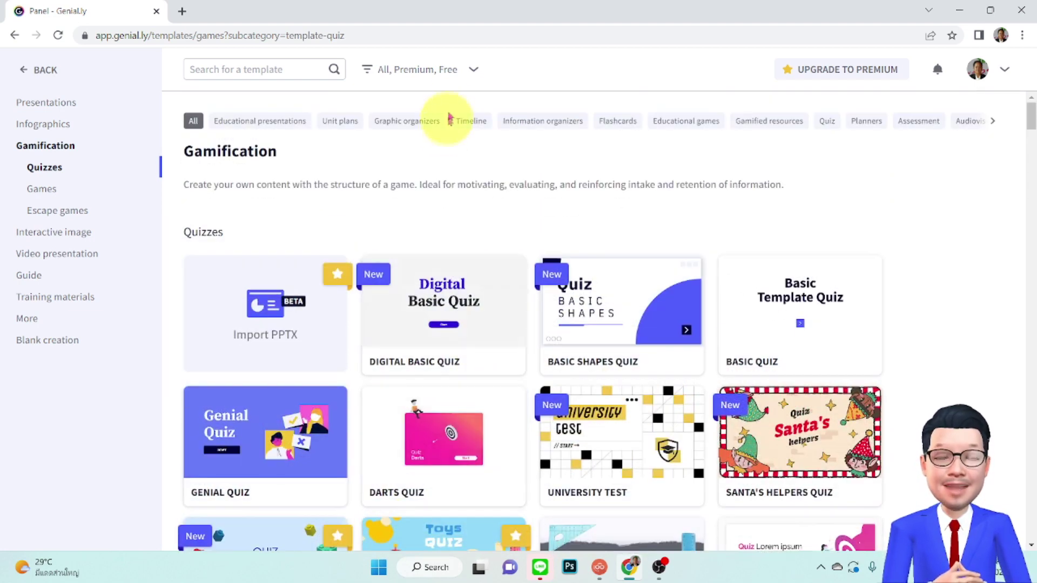
{"action": "left_click", "coordinate": [472, 73]}
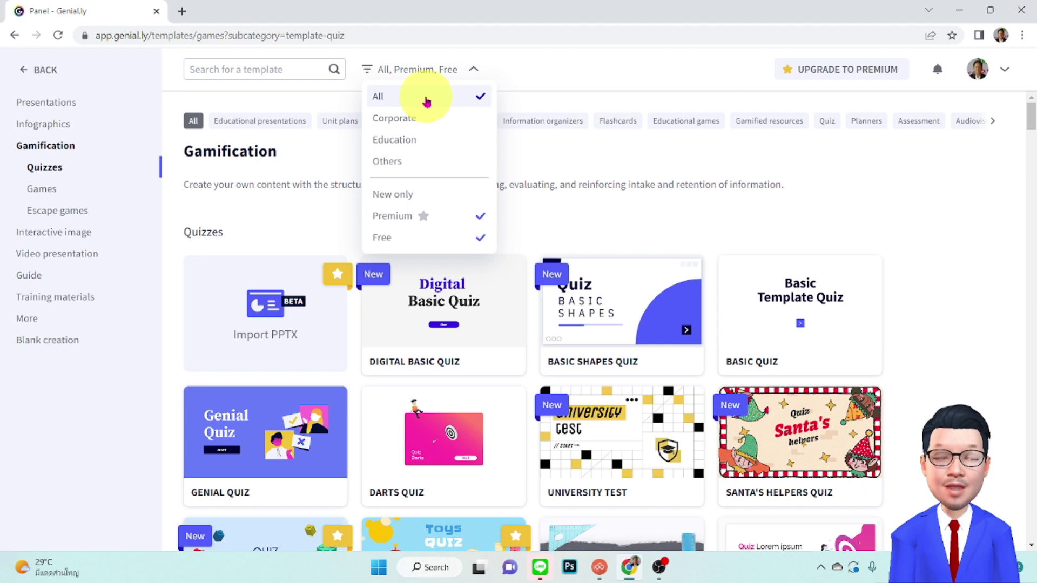
{"action": "left_click", "coordinate": [445, 217]}
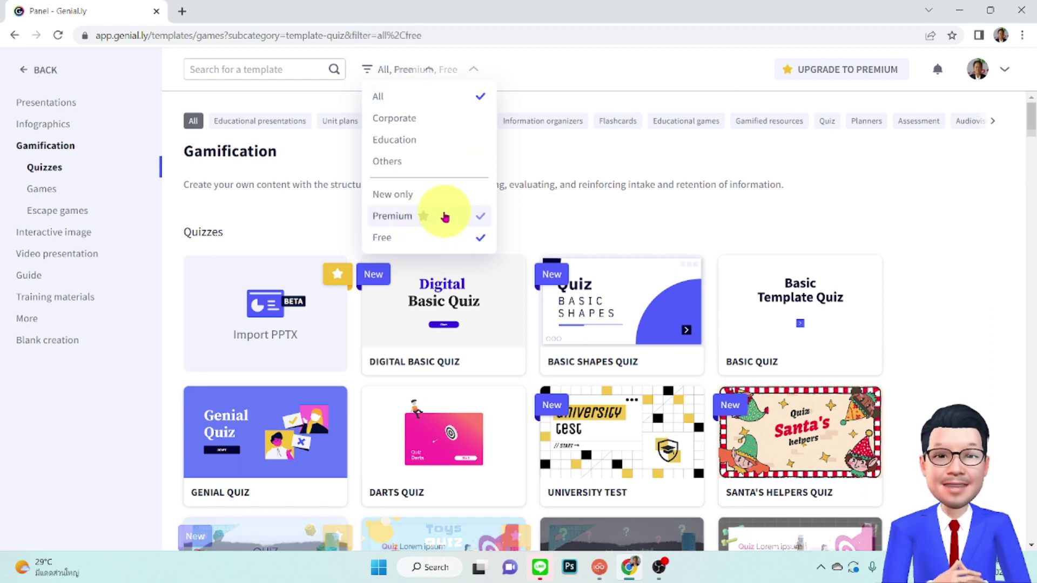
{"action": "left_click", "coordinate": [582, 65]}
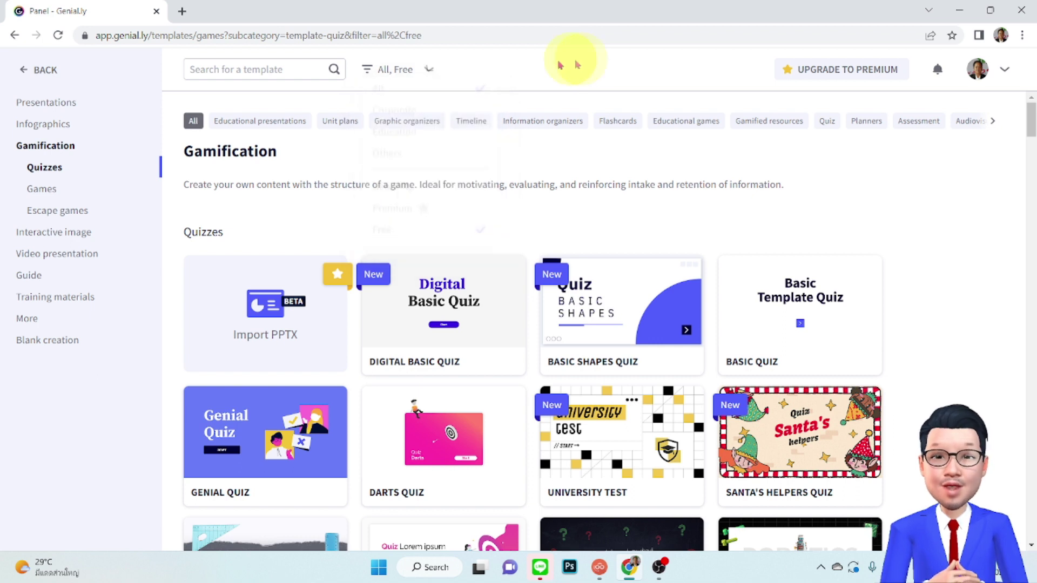
- Look through the free quiz templates as far as the Millonaire Quiz
{"action": "scroll", "coordinate": [385, 365], "scroll_direction": "down", "scroll_amount": 3}
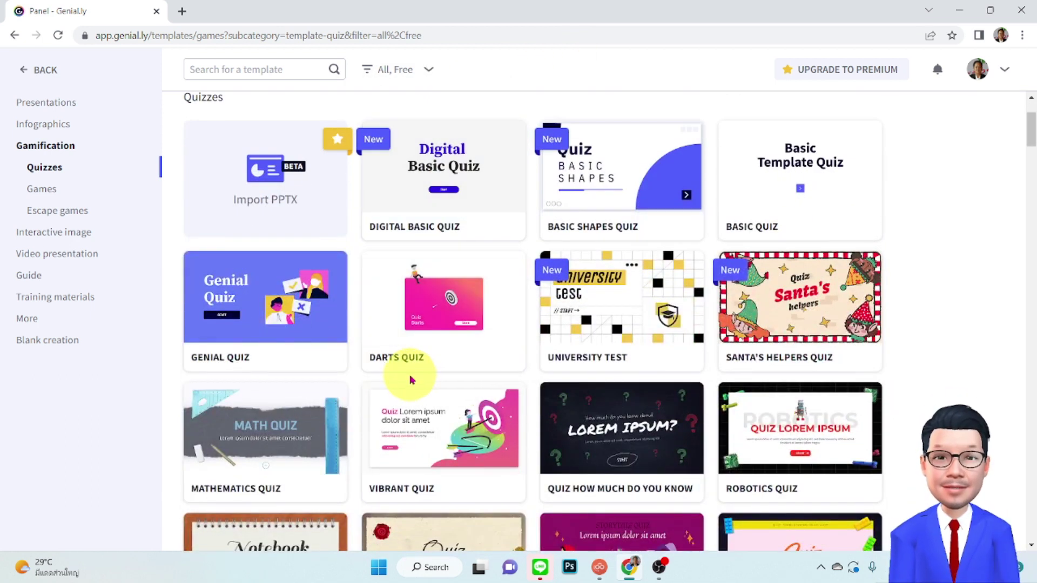
{"action": "scroll", "coordinate": [410, 379], "scroll_direction": "down", "scroll_amount": 3}
{"action": "scroll", "coordinate": [381, 281], "scroll_direction": "down", "scroll_amount": 3}
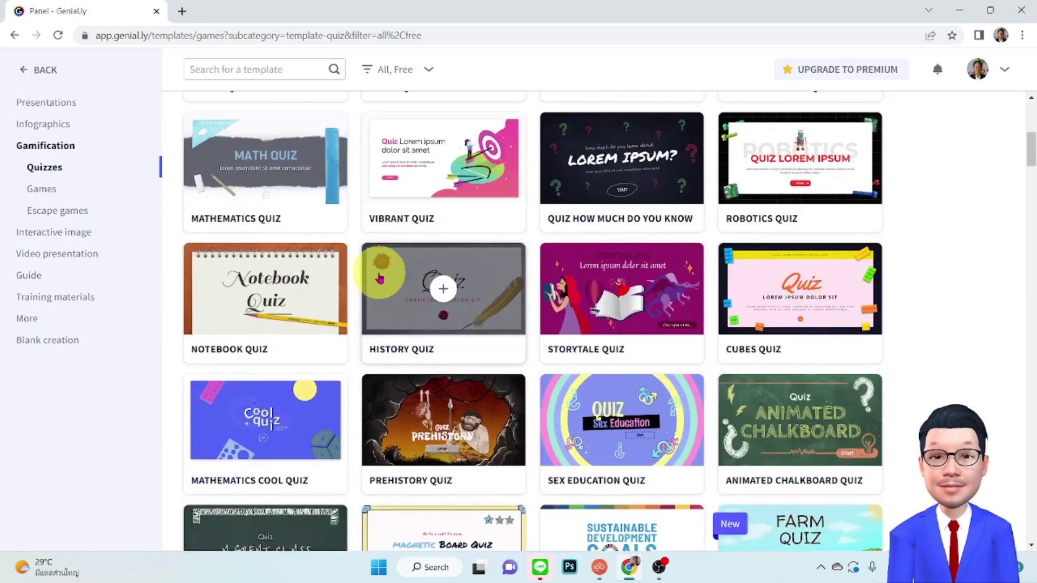
{"action": "scroll", "coordinate": [380, 278], "scroll_direction": "down", "scroll_amount": 3}
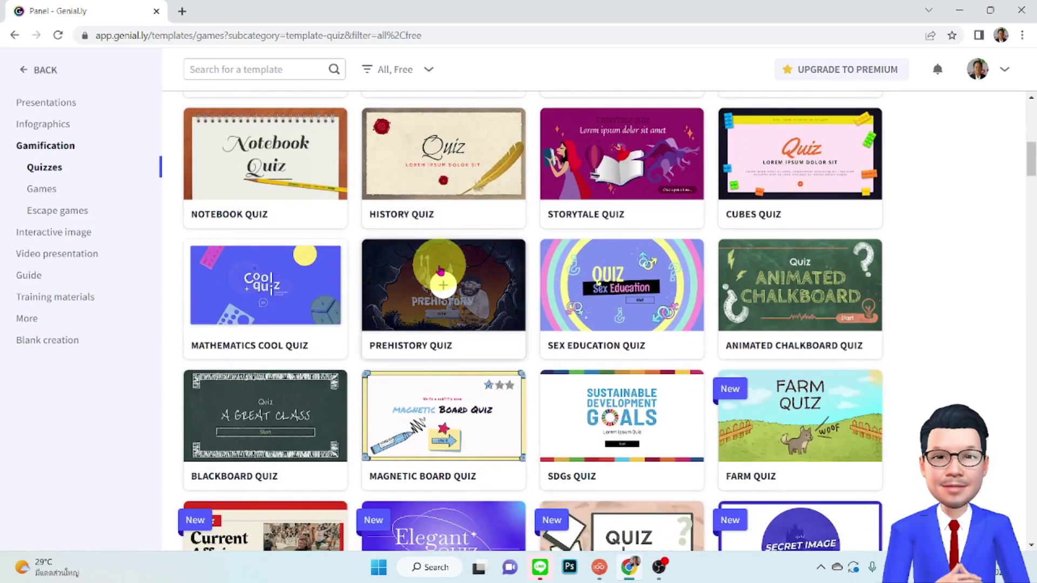
{"action": "scroll", "coordinate": [604, 324], "scroll_direction": "down", "scroll_amount": 1}
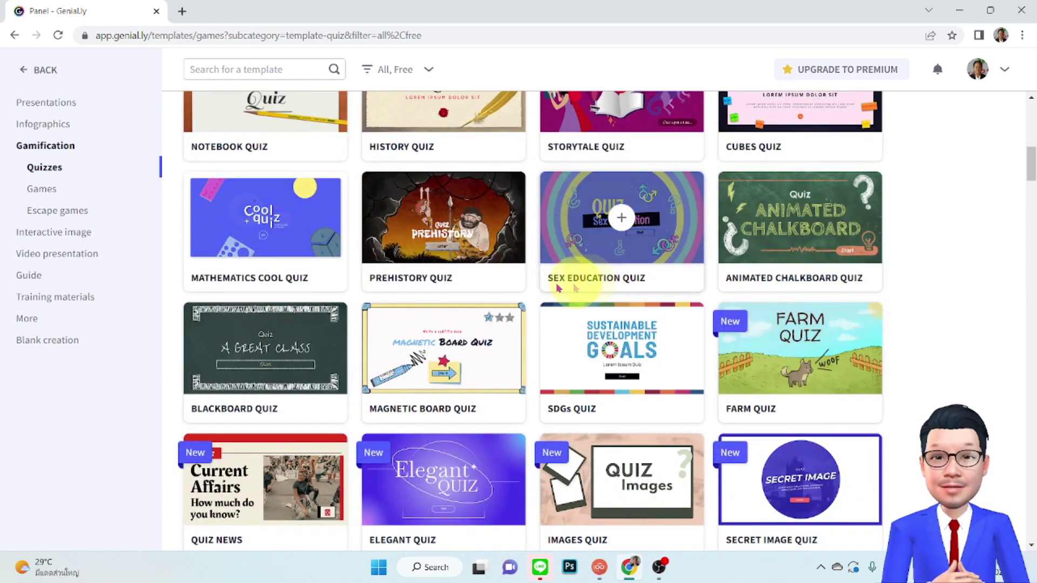
{"action": "scroll", "coordinate": [498, 280], "scroll_direction": "down", "scroll_amount": 4}
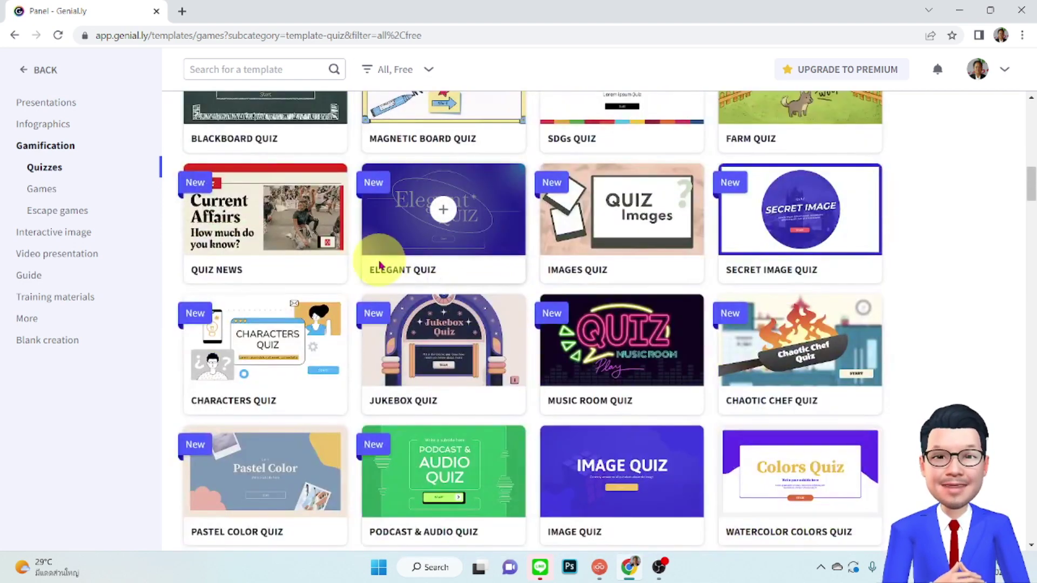
{"action": "scroll", "coordinate": [380, 270], "scroll_direction": "down", "scroll_amount": 6}
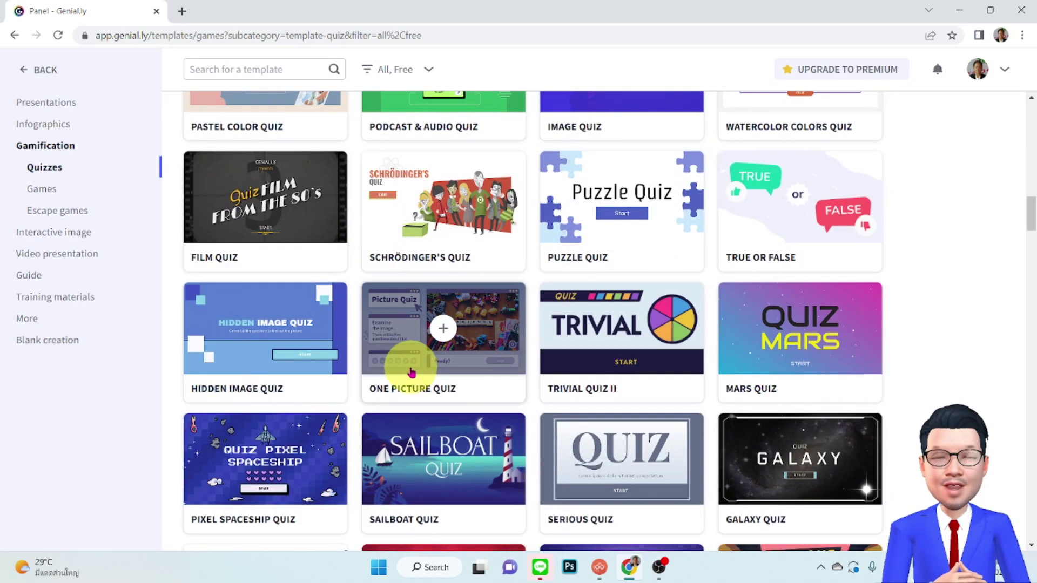
{"action": "scroll", "coordinate": [412, 372], "scroll_direction": "down", "scroll_amount": 3}
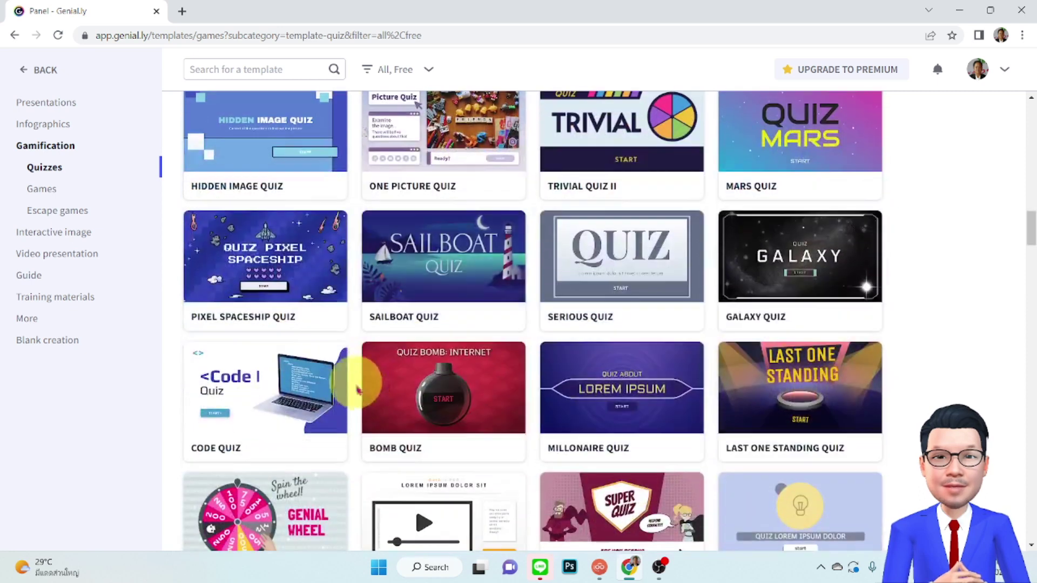
{"action": "mouse_move", "coordinate": [371, 412]}
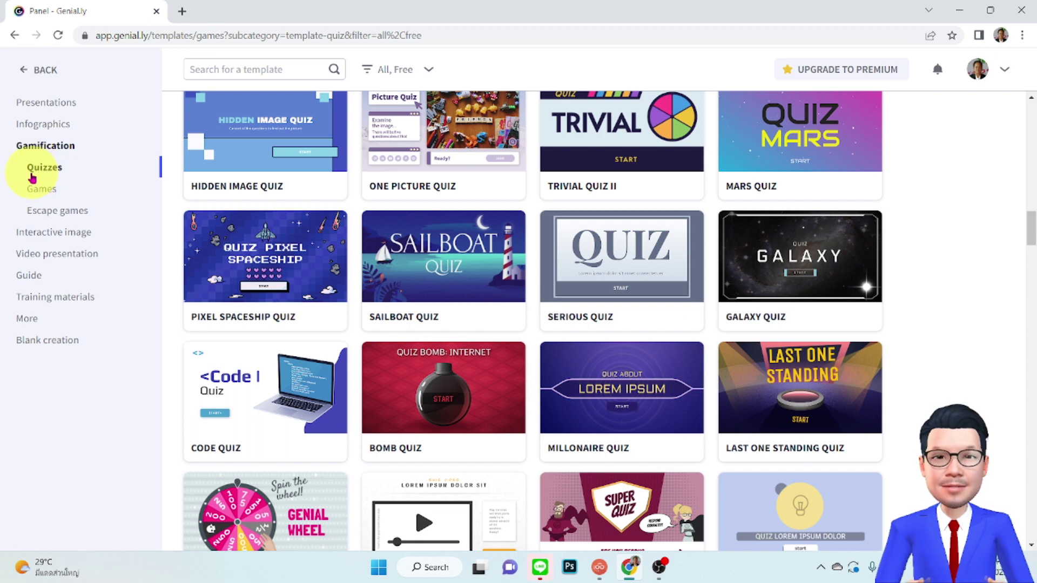
{"action": "mouse_move", "coordinate": [568, 372]}
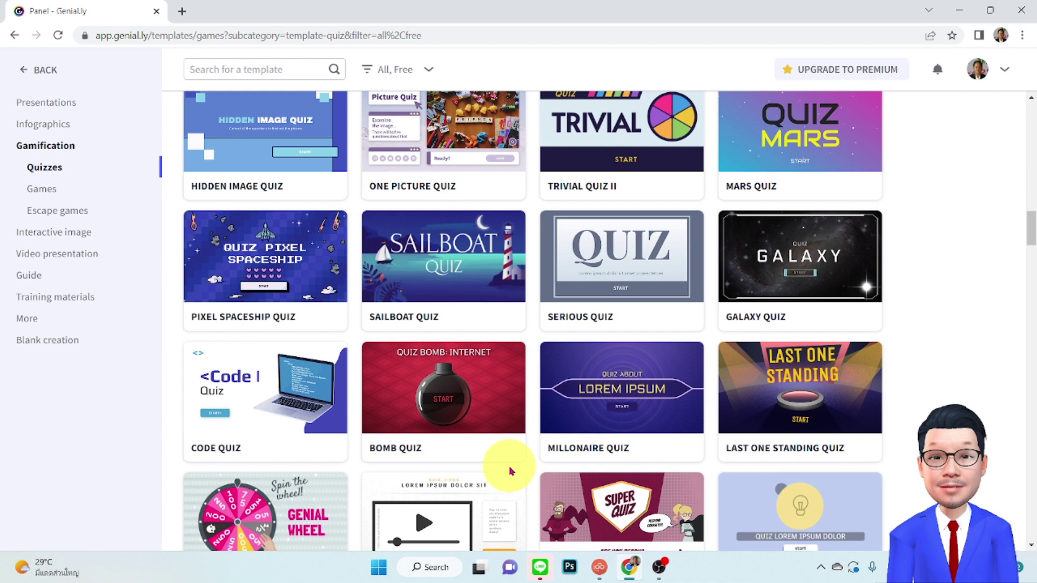
{"action": "mouse_move", "coordinate": [516, 461]}
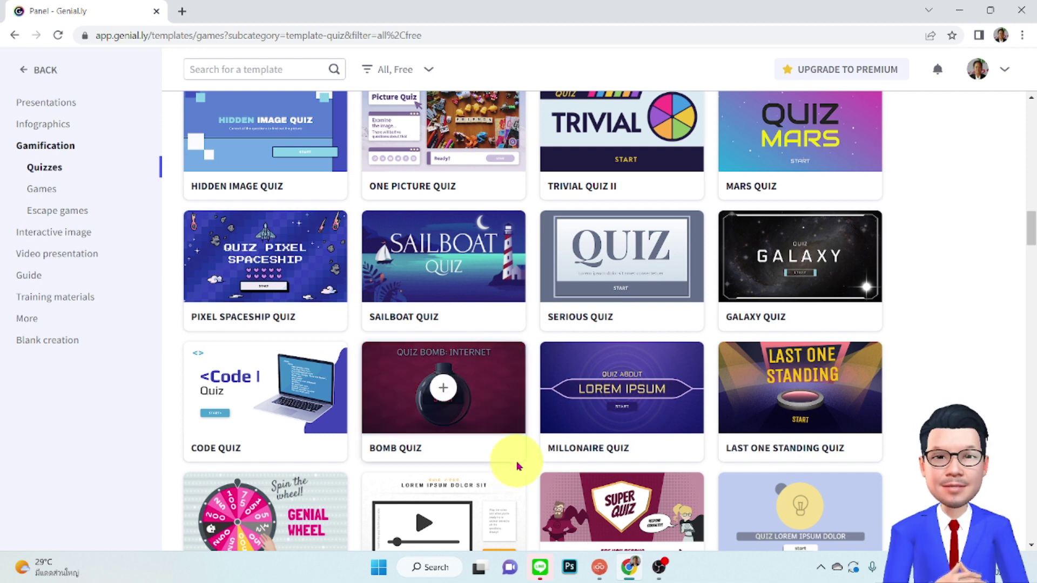
{"action": "mouse_move", "coordinate": [587, 399]}
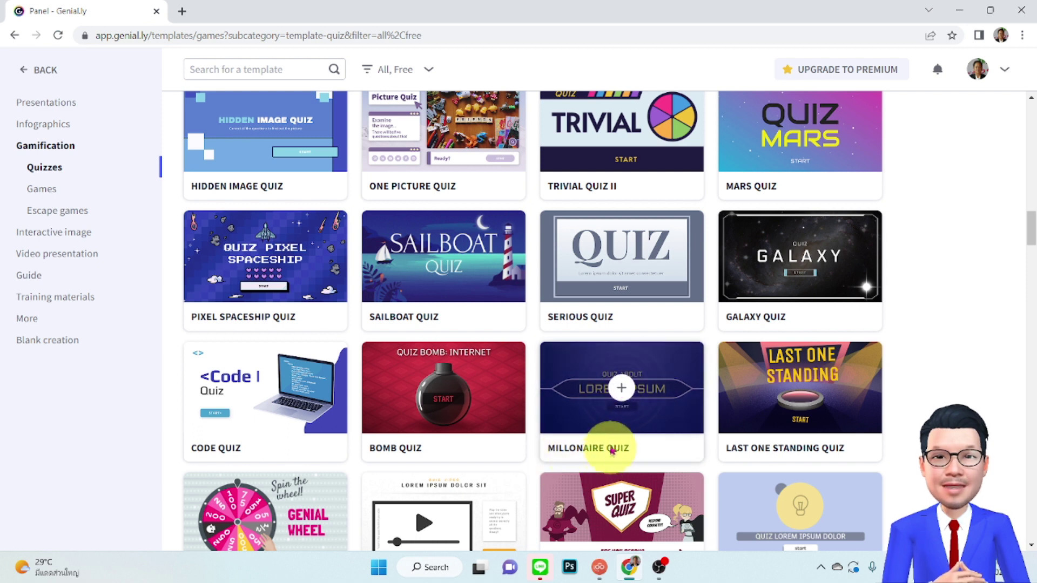
- Preview the Millonaire Quiz, answering question 1 with A and question 2 with B, restart it, and create a quiz from this template
{"action": "left_click", "coordinate": [624, 395]}
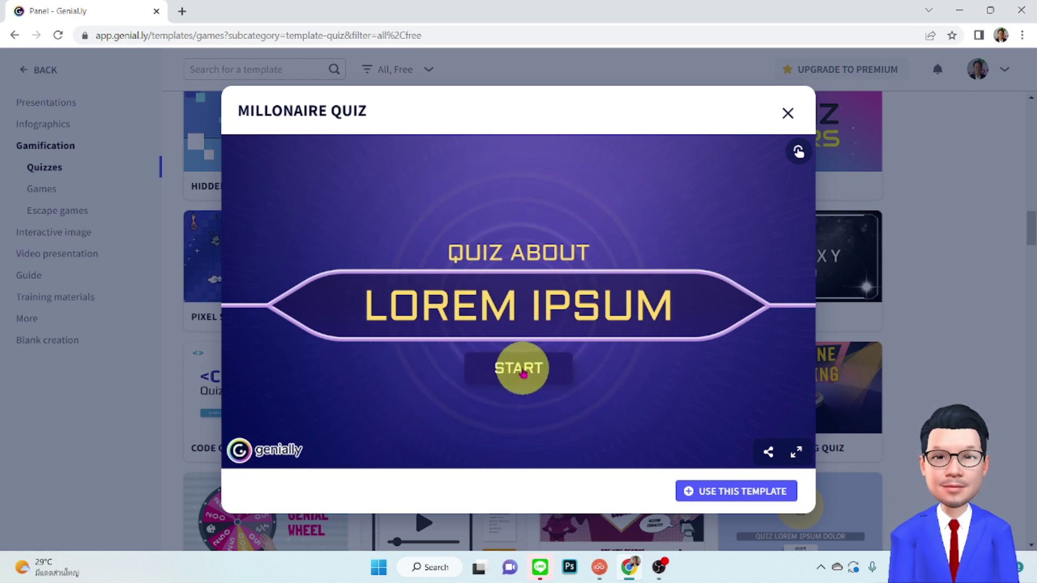
{"action": "left_click", "coordinate": [523, 372]}
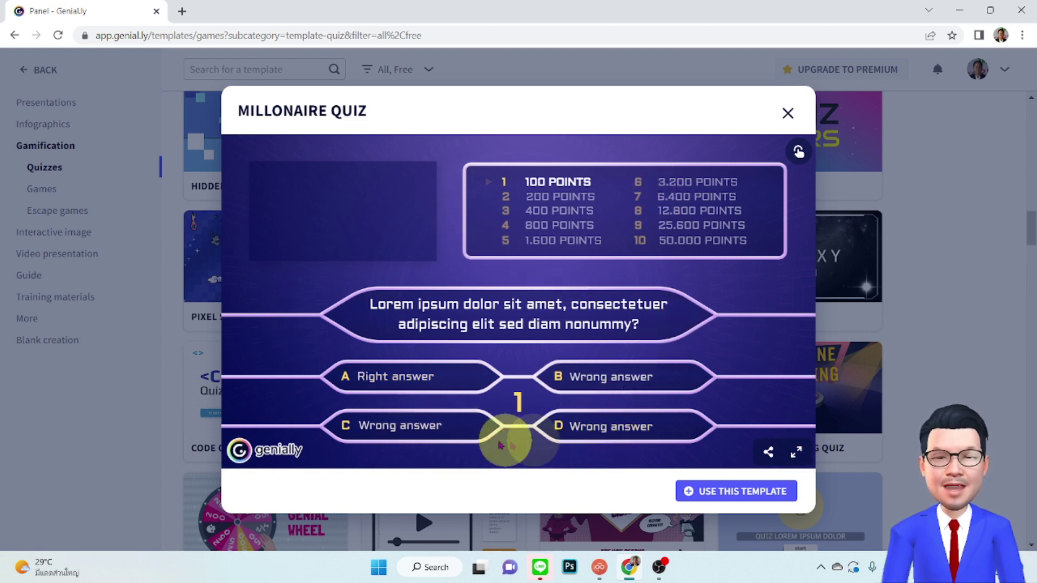
{"action": "left_click", "coordinate": [381, 381]}
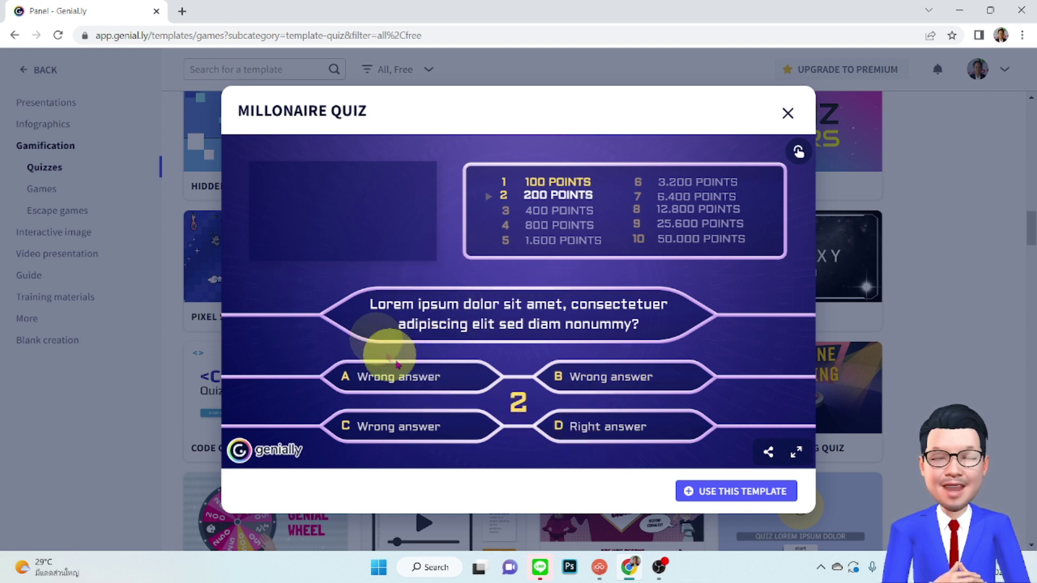
{"action": "left_click", "coordinate": [596, 383]}
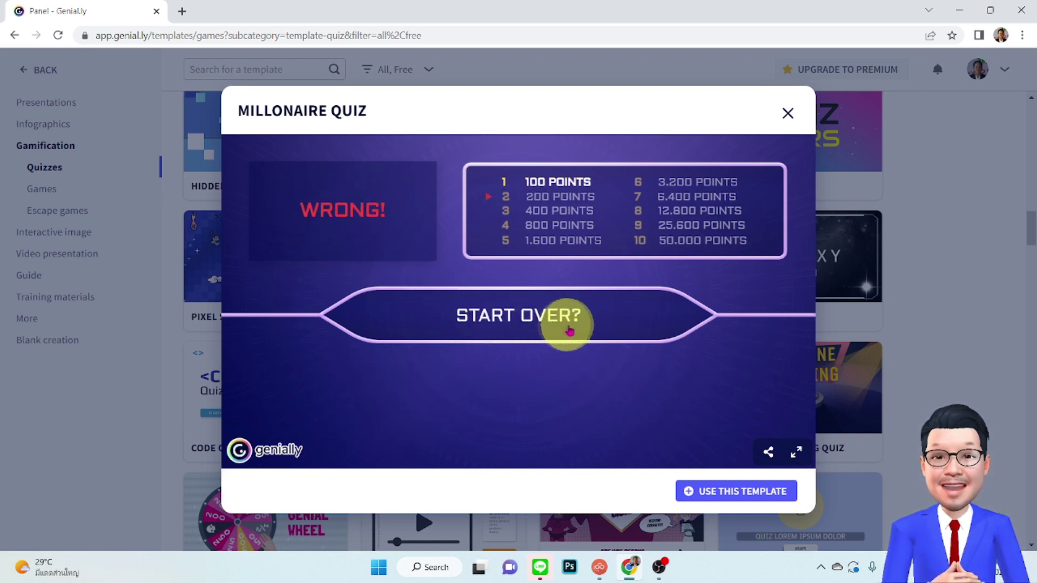
{"action": "left_click", "coordinate": [523, 324]}
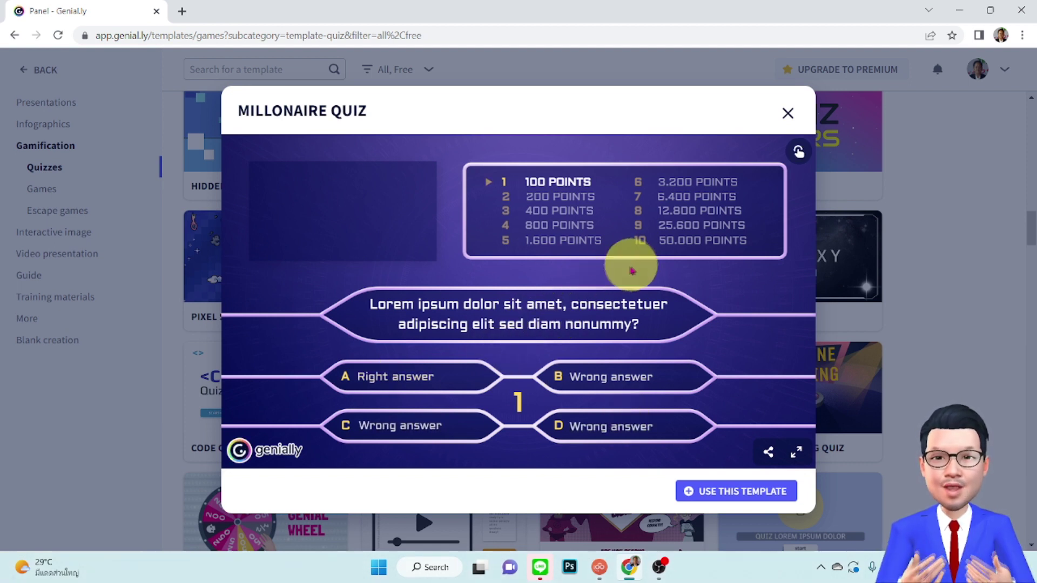
{"action": "left_click", "coordinate": [733, 496]}
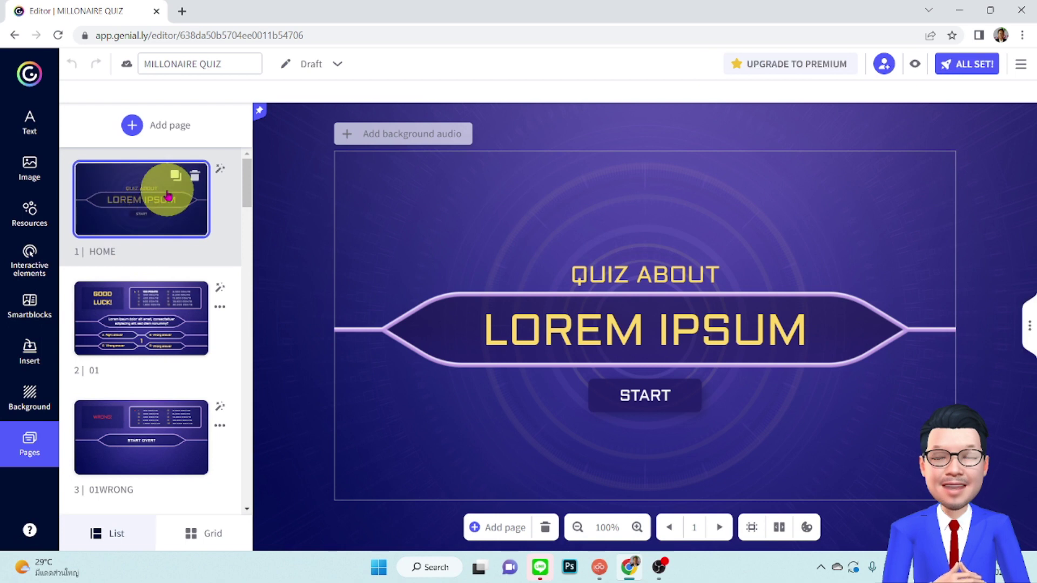
- Look through the quiz's pages from HOME to END and return to the start of the page list
{"action": "scroll", "coordinate": [167, 197], "scroll_direction": "down", "scroll_amount": 10}
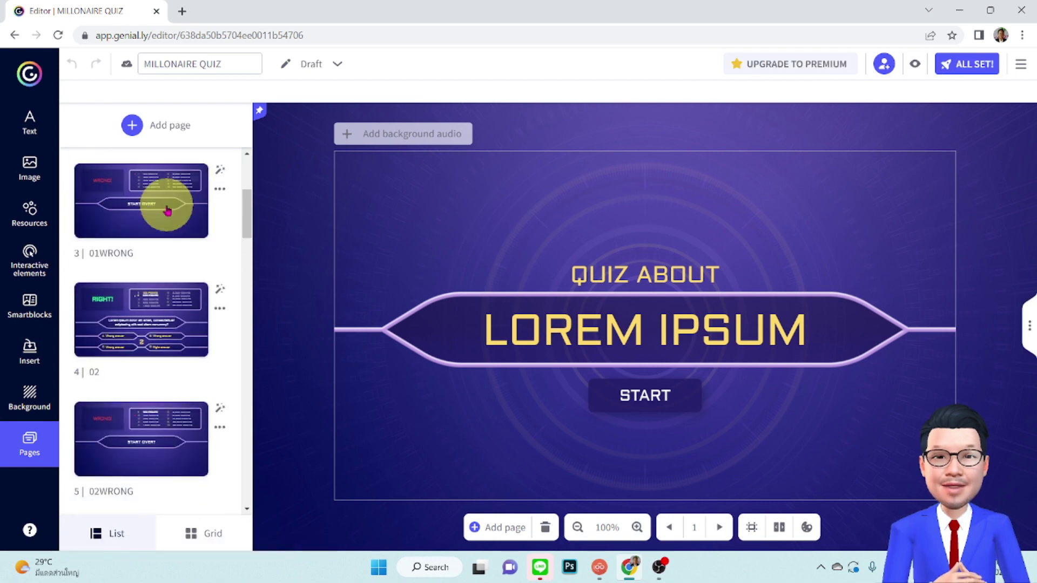
{"action": "scroll", "coordinate": [168, 216], "scroll_direction": "down", "scroll_amount": 7}
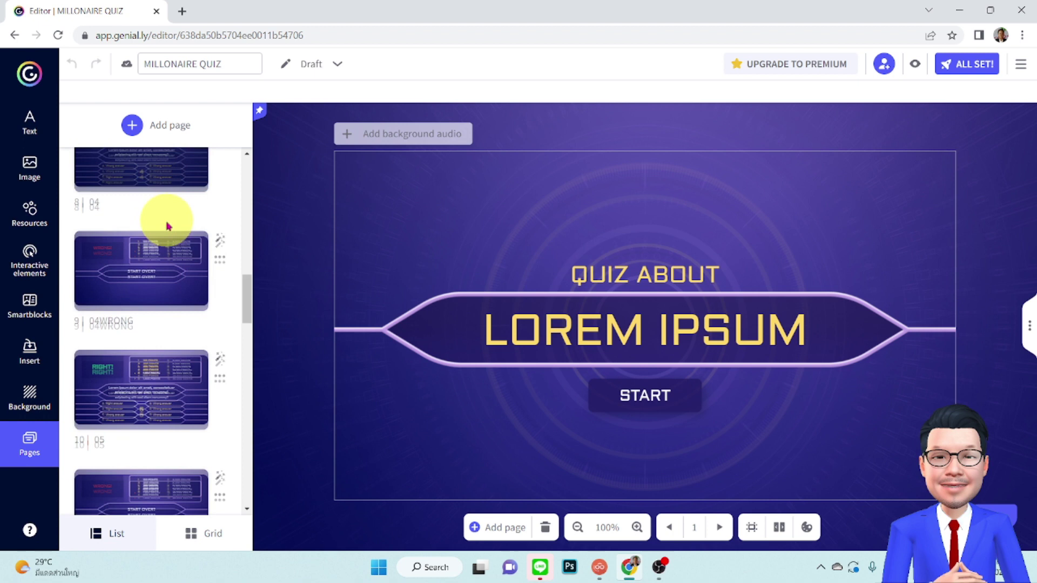
{"action": "scroll", "coordinate": [167, 226], "scroll_direction": "down", "scroll_amount": 2}
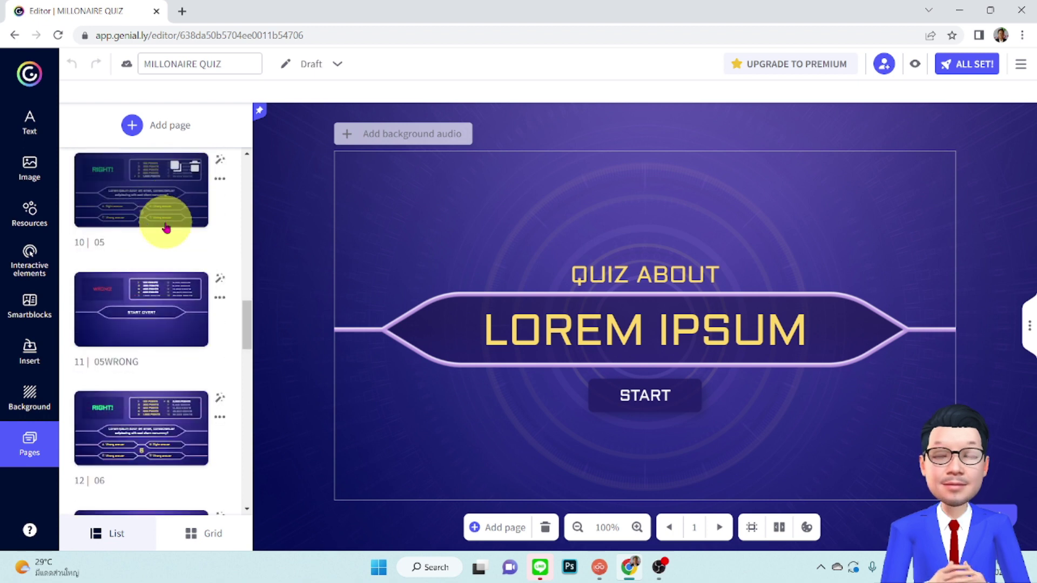
{"action": "scroll", "coordinate": [166, 225], "scroll_direction": "down", "scroll_amount": 3}
{"action": "scroll", "coordinate": [165, 222], "scroll_direction": "down", "scroll_amount": 5}
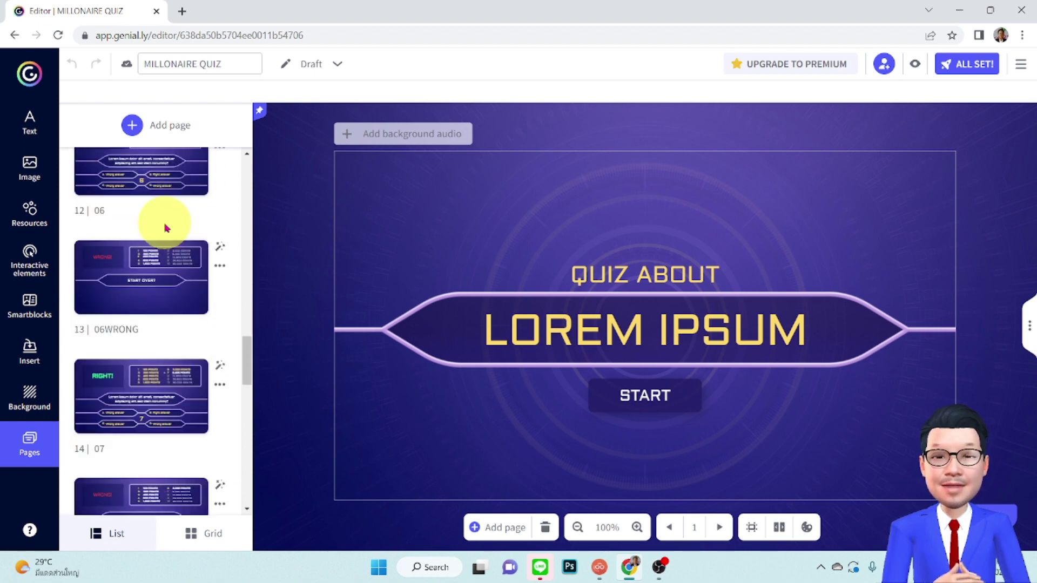
{"action": "scroll", "coordinate": [165, 233], "scroll_direction": "down", "scroll_amount": 10}
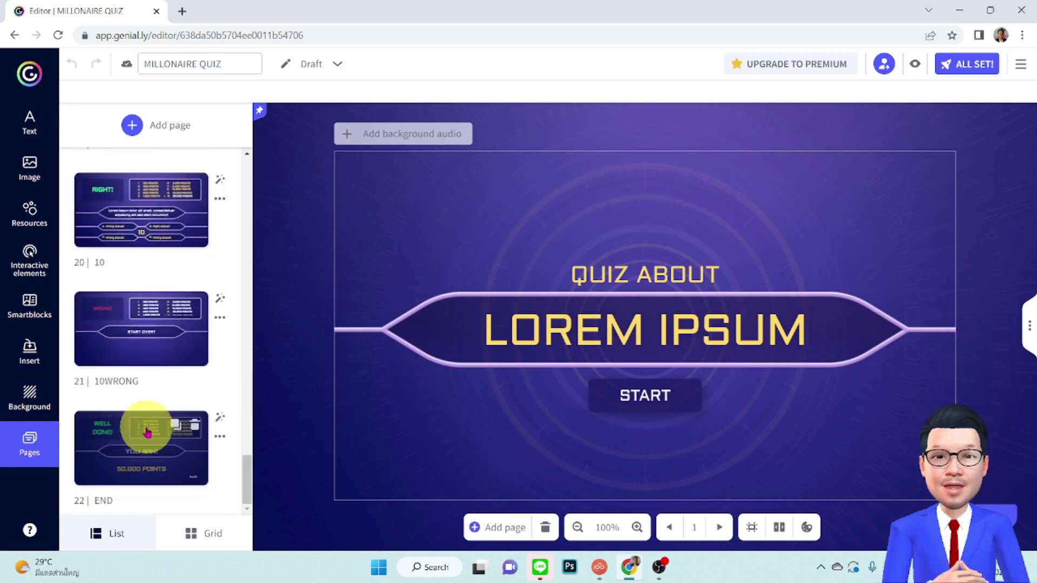
{"action": "scroll", "coordinate": [159, 427], "scroll_direction": "up", "scroll_amount": 1}
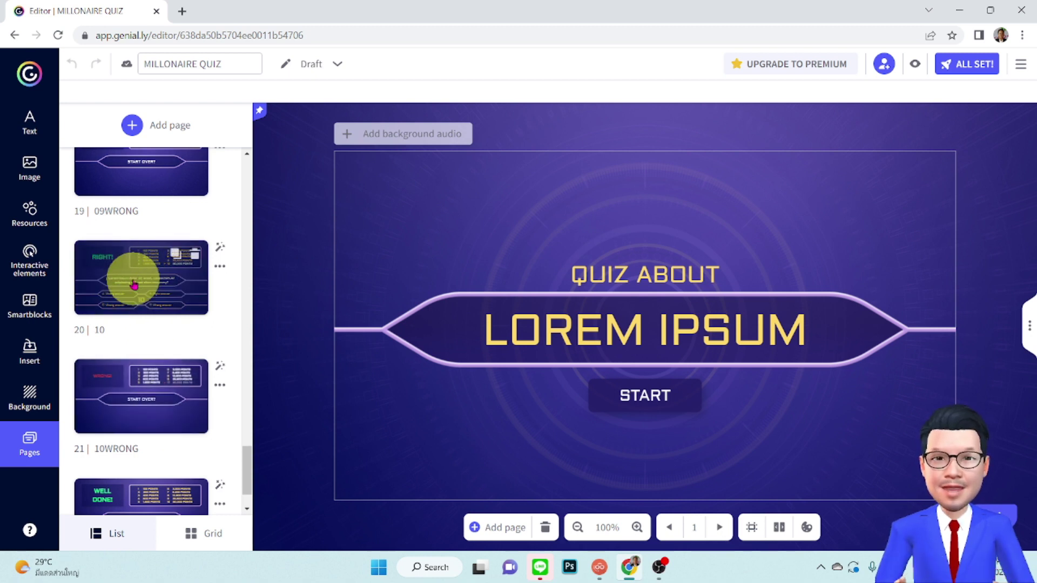
{"action": "scroll", "coordinate": [134, 284], "scroll_direction": "up", "scroll_amount": 20}
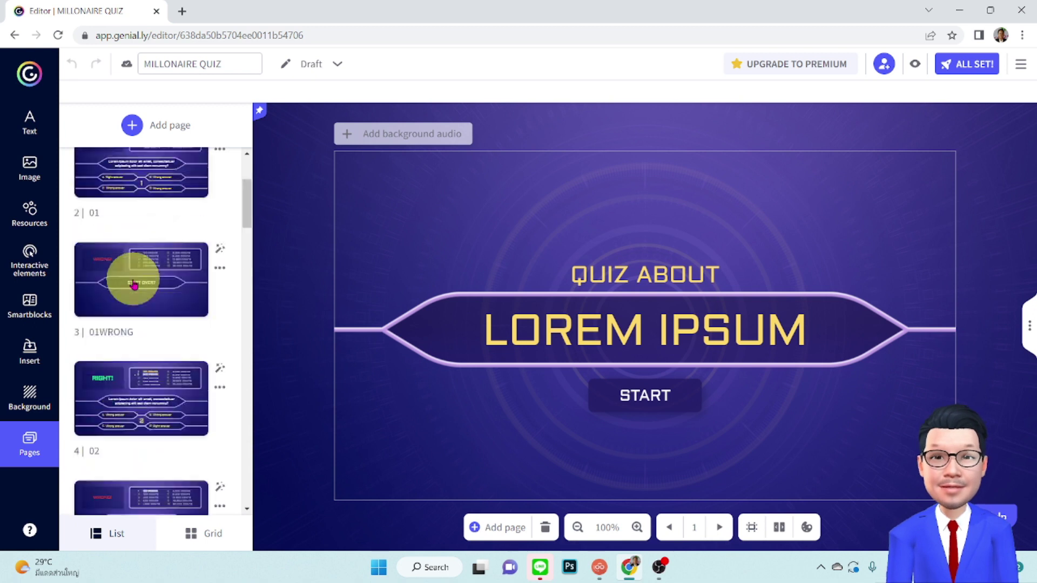
{"action": "scroll", "coordinate": [134, 285], "scroll_direction": "up", "scroll_amount": 3}
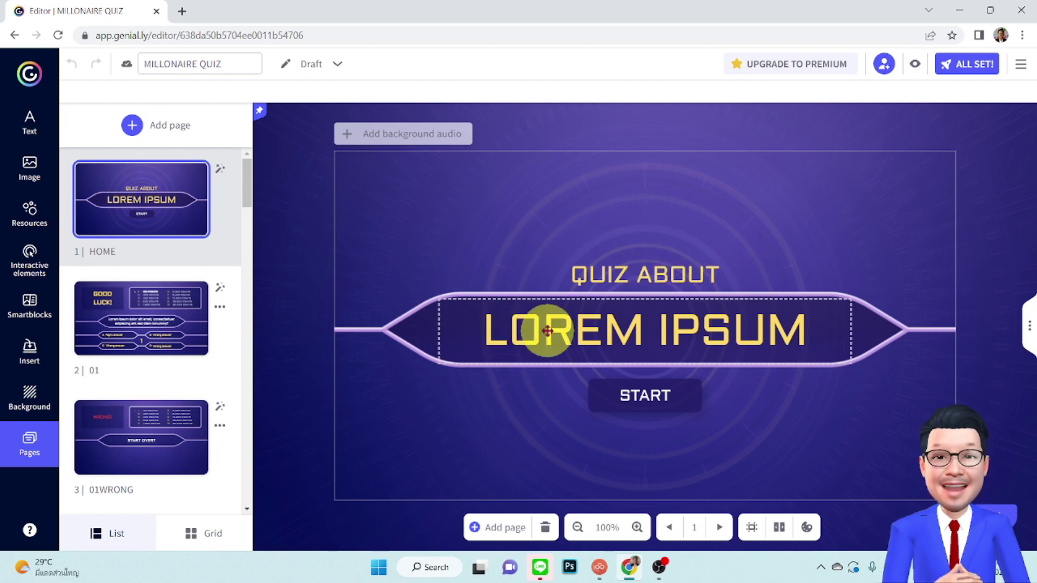
- Select the LOREM IPSUM title text on the HOME page and open the creation's name for editing
{"action": "double_click", "coordinate": [493, 332]}
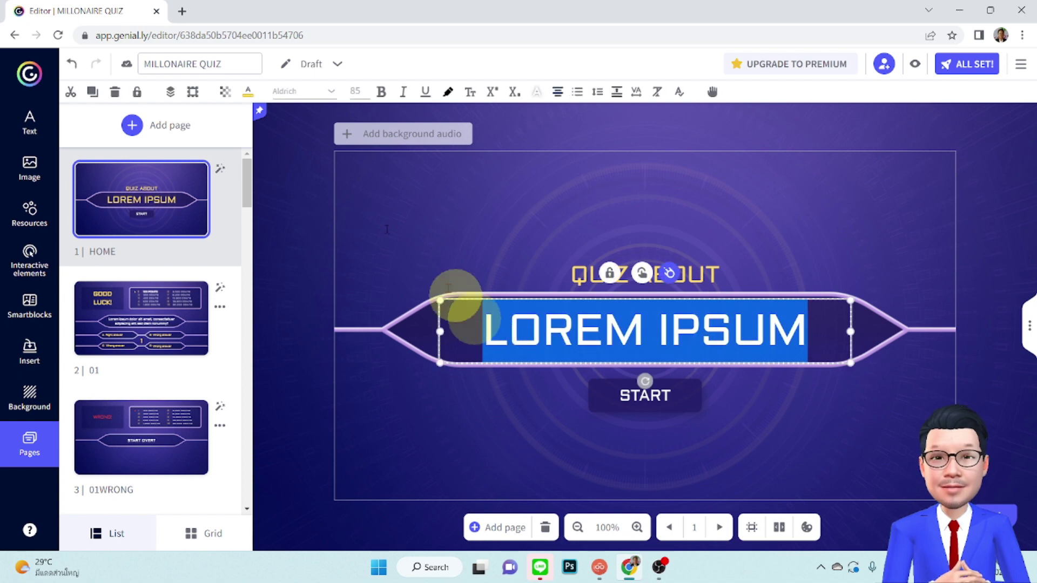
{"action": "left_click", "coordinate": [230, 64]}
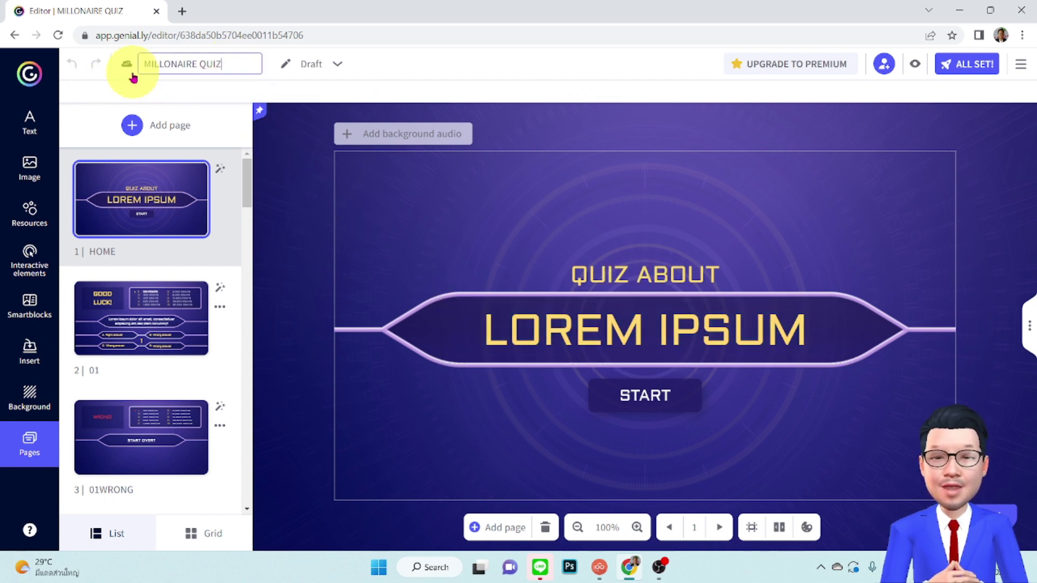